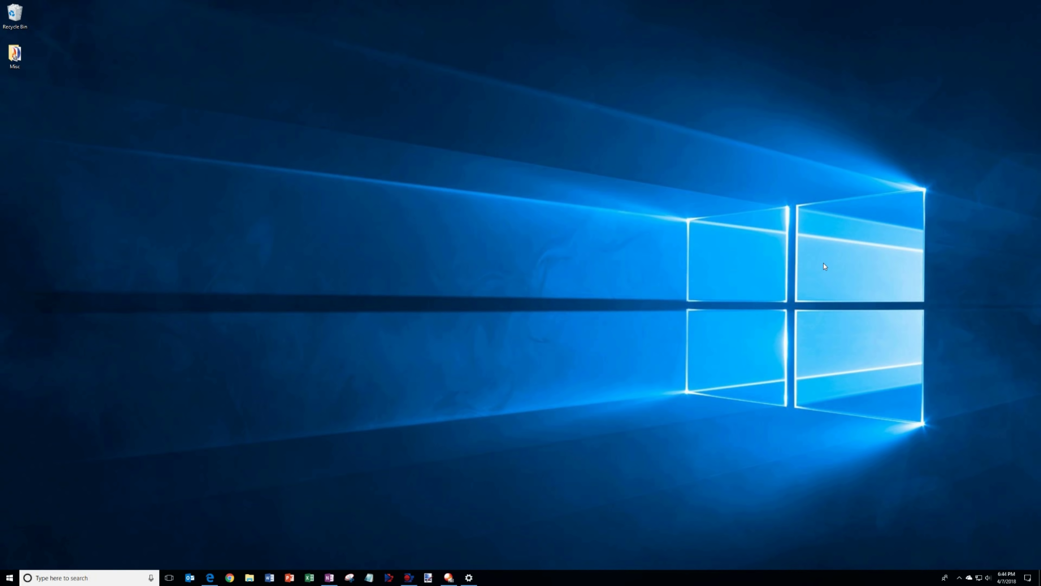
Open a private Edge window and go to office.com
left_click(212, 576)
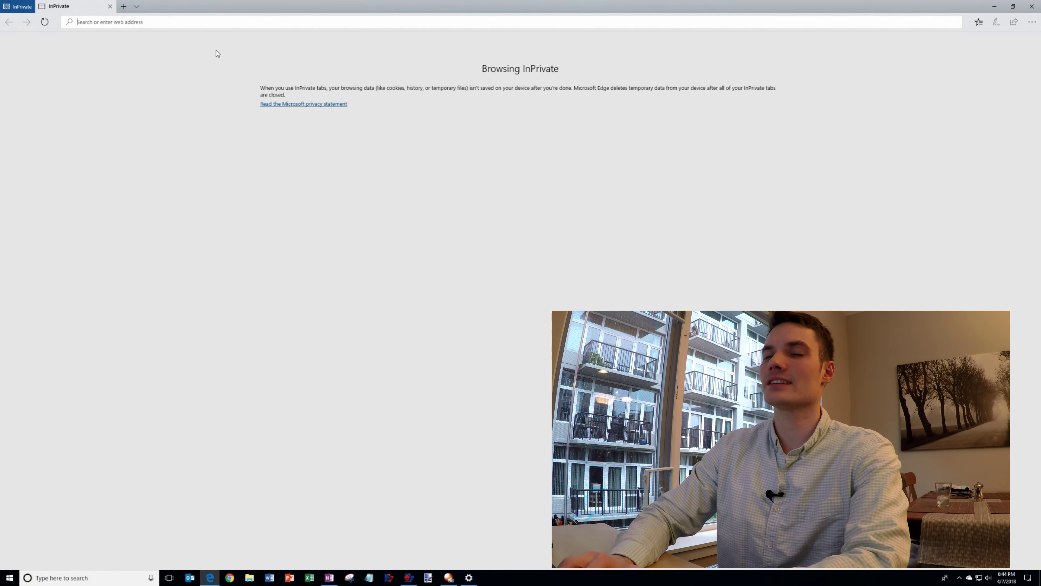
type("office.com")
key("Return")
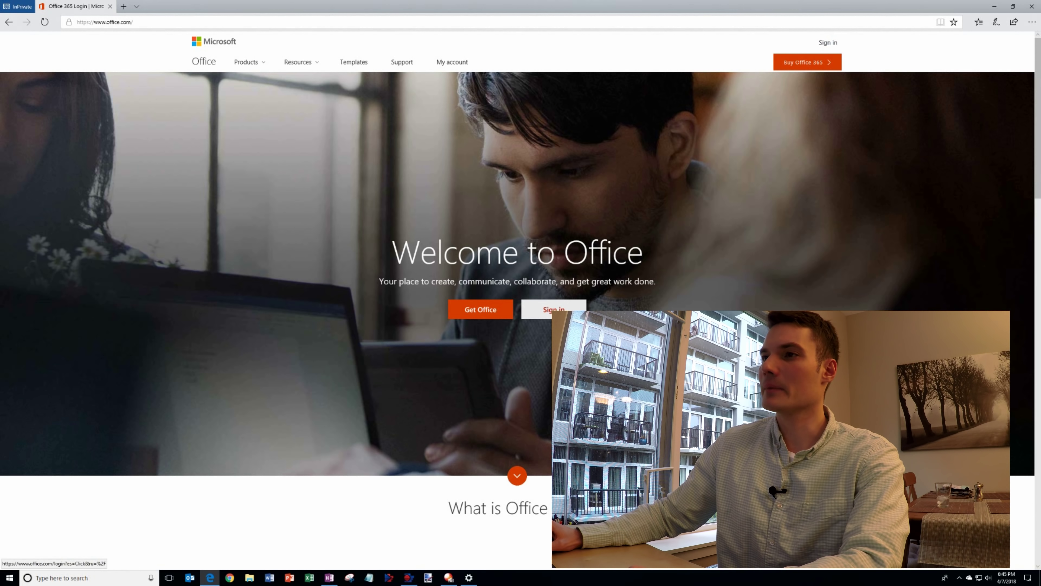
Sign in to Office with the Microsoft account e-mail and password
left_click(554, 310)
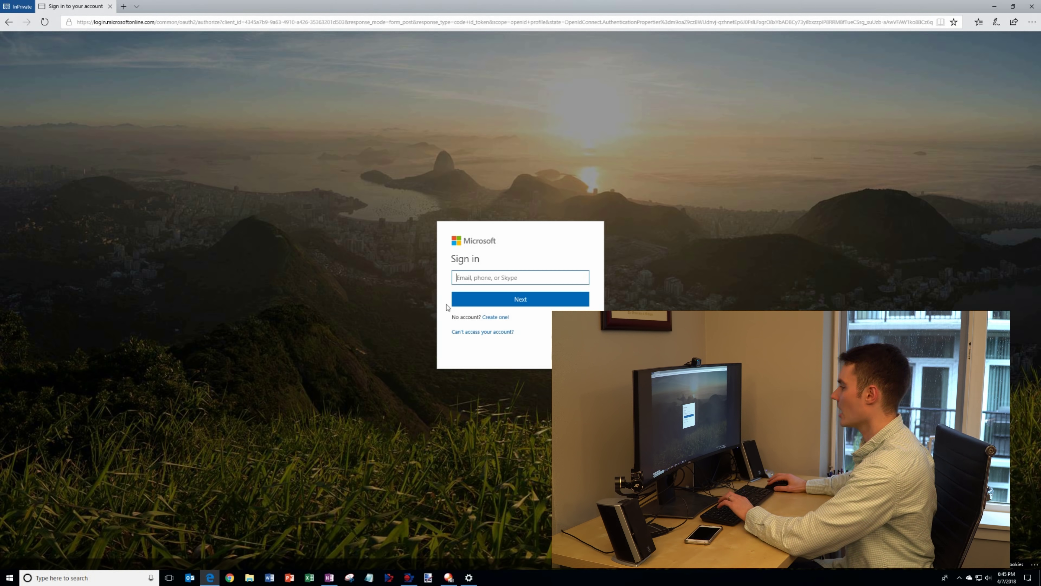
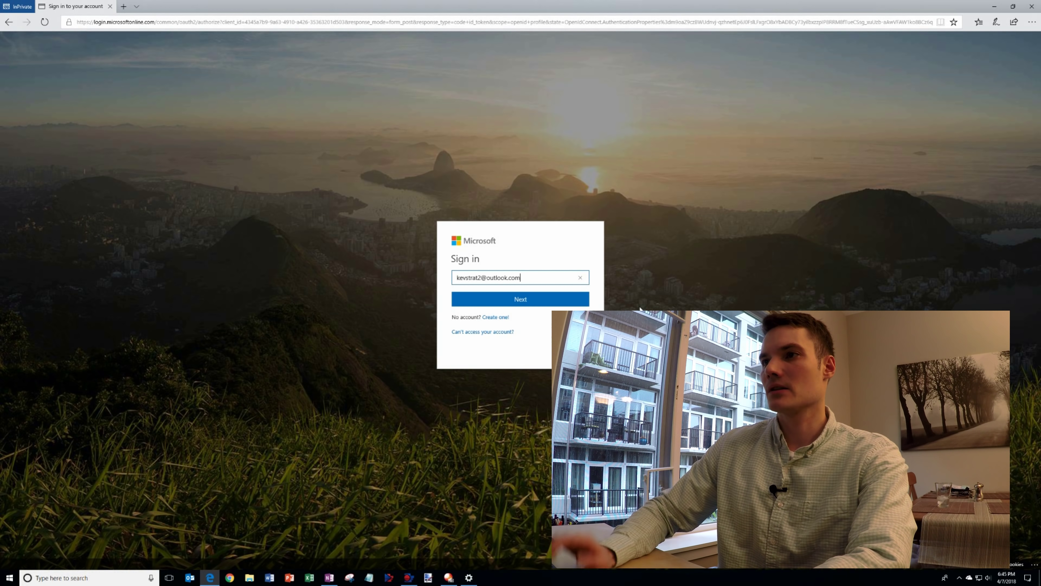
key("Return")
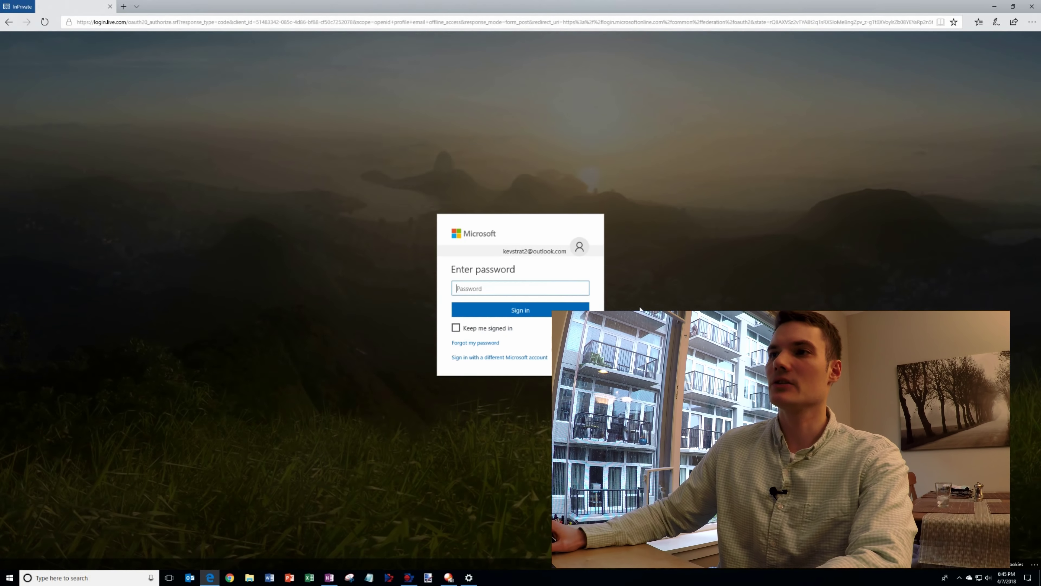
type("••••••")
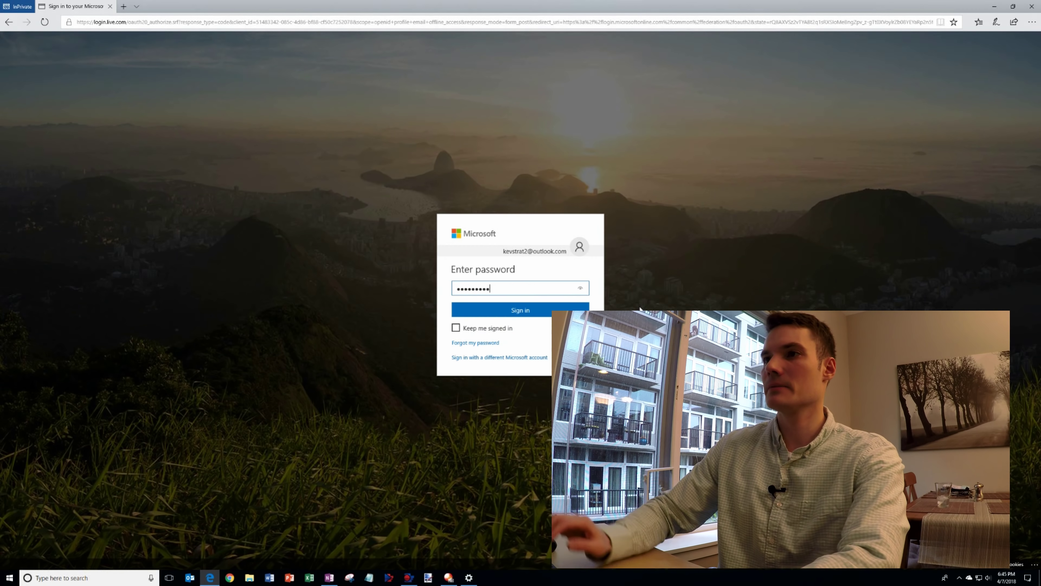
key("Return")
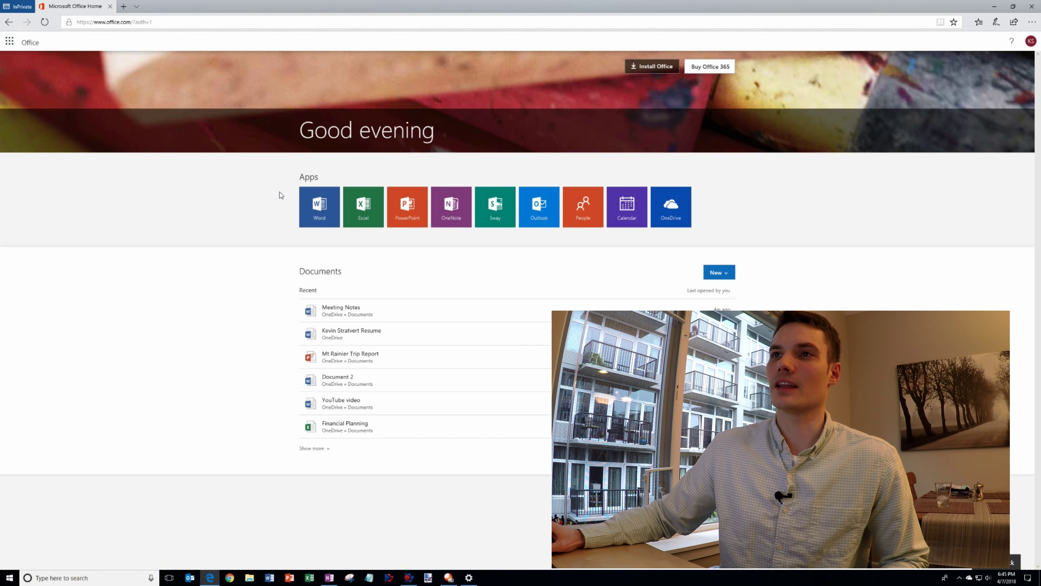
left_click(828, 202)
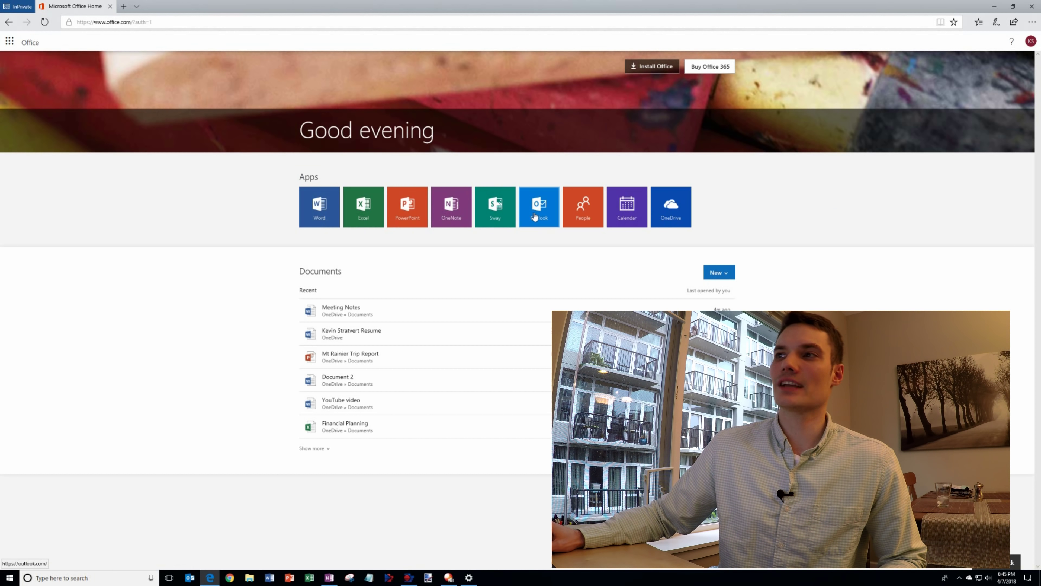
Open Word Online from the Office apps and start uploading a document from the computer
left_click(314, 215)
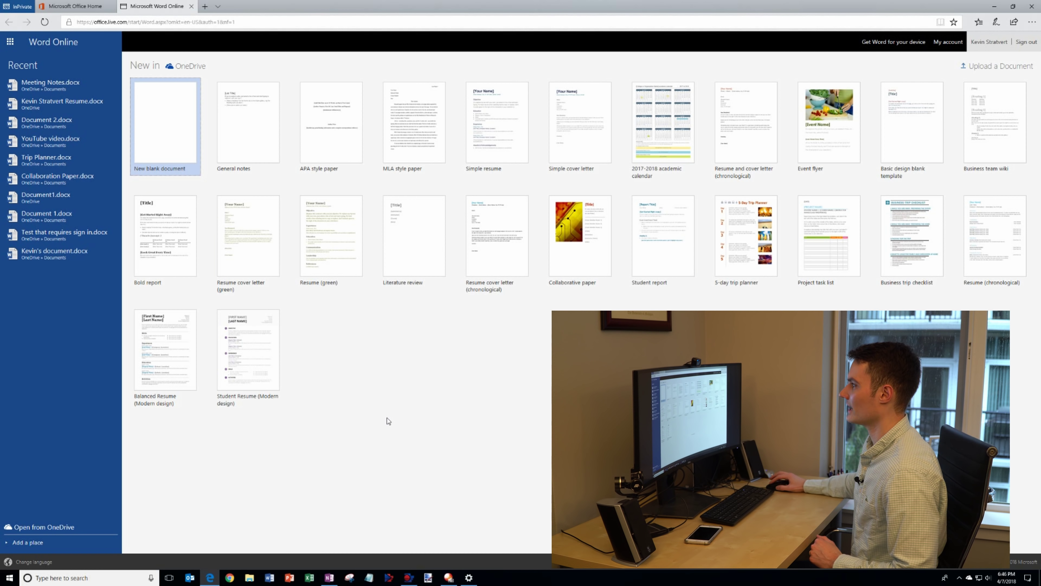
left_click_drag(136, 66, 210, 64)
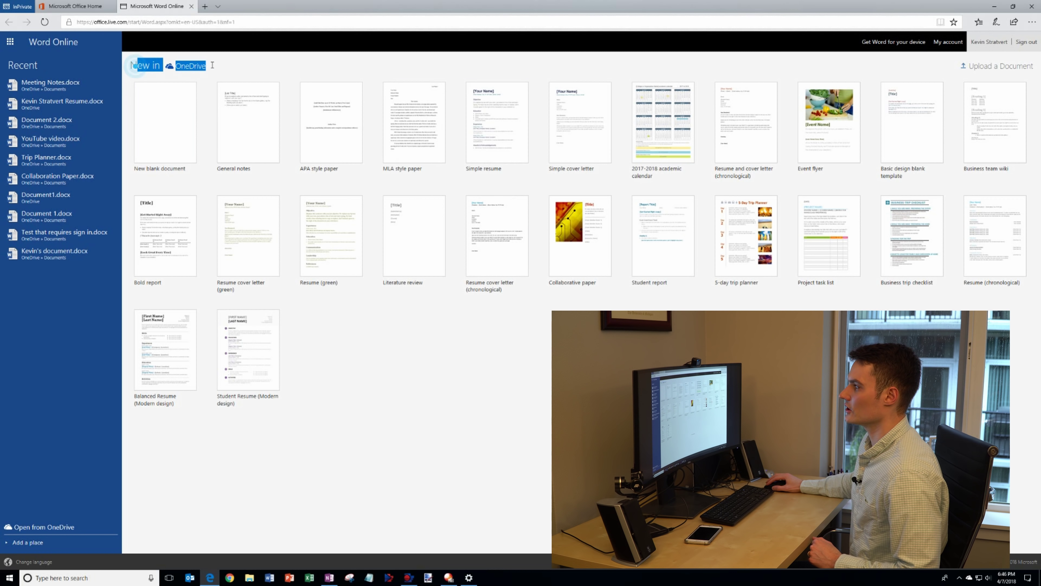
left_click(212, 64)
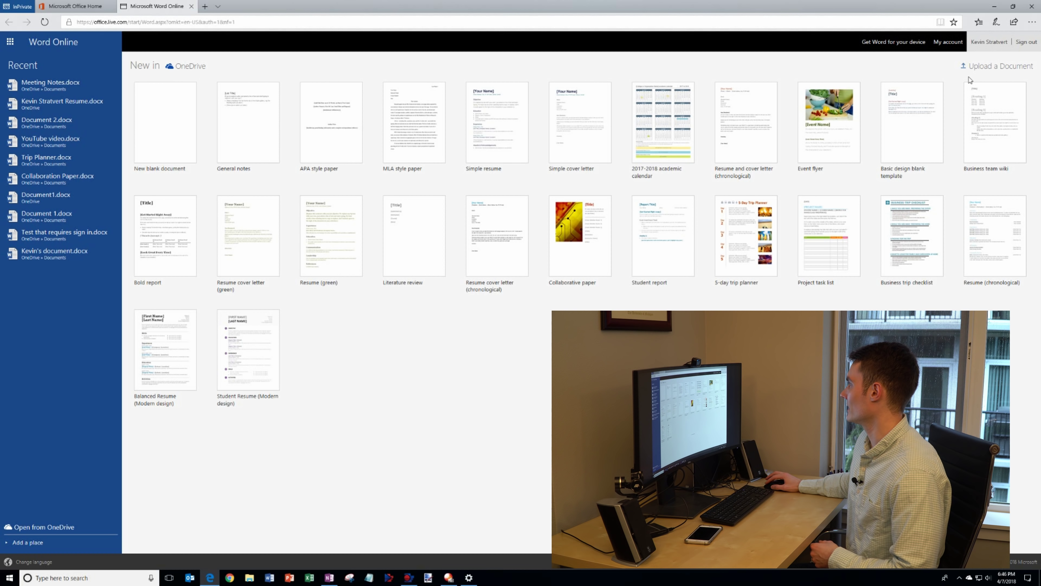
left_click(1006, 67)
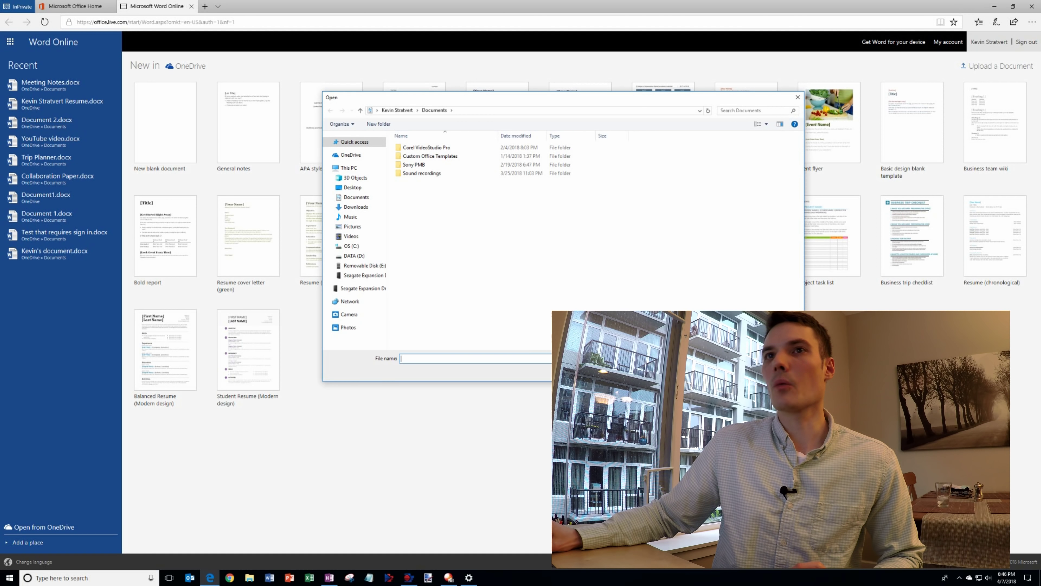
Cancel the upload and open Trip Planner.docx from the recent files
key("Escape")
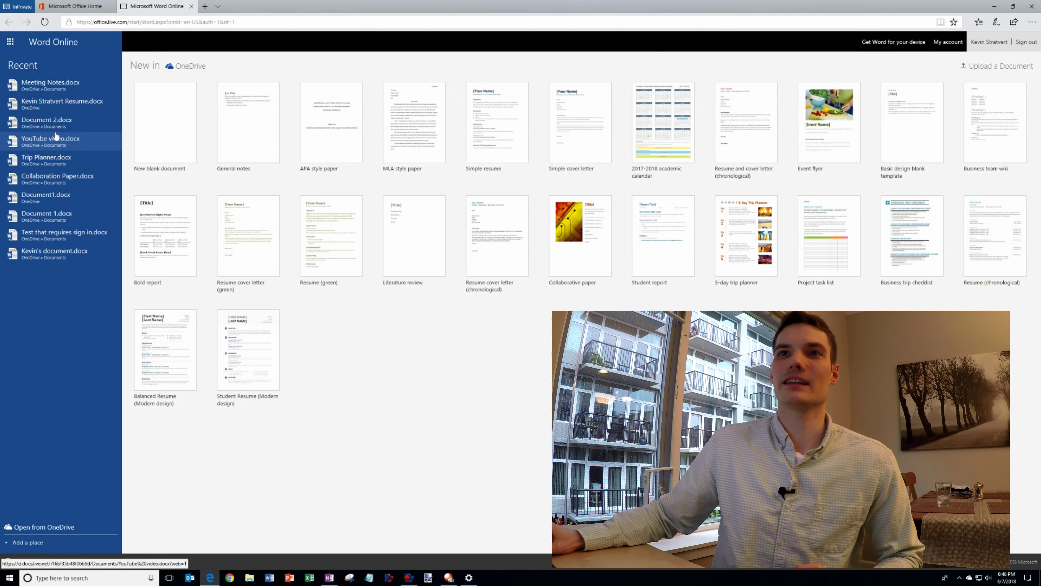
left_click(64, 161)
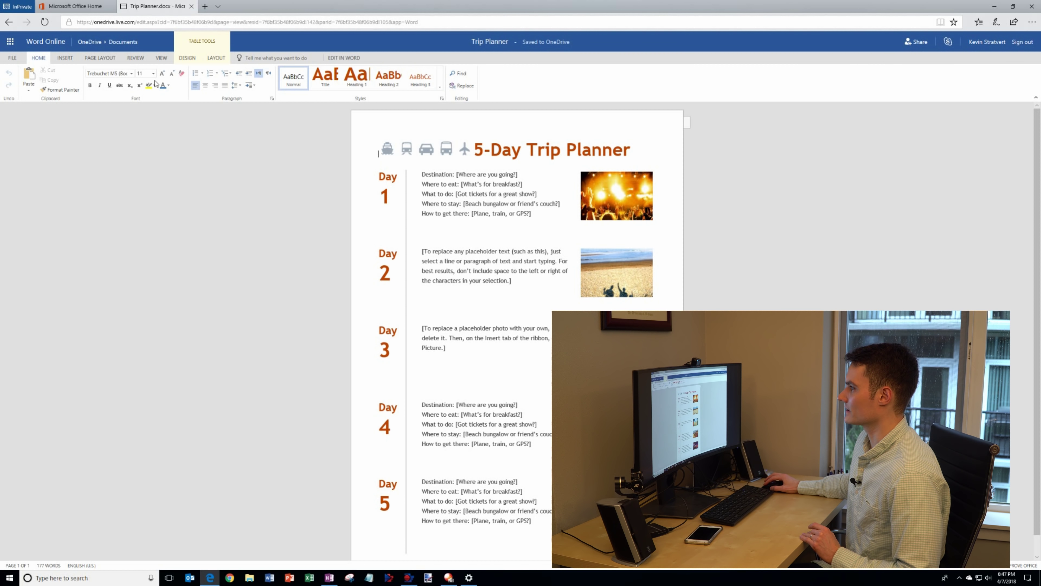
Insert a grinning face emoji above the title and set it to font size 48
left_click(62, 57)
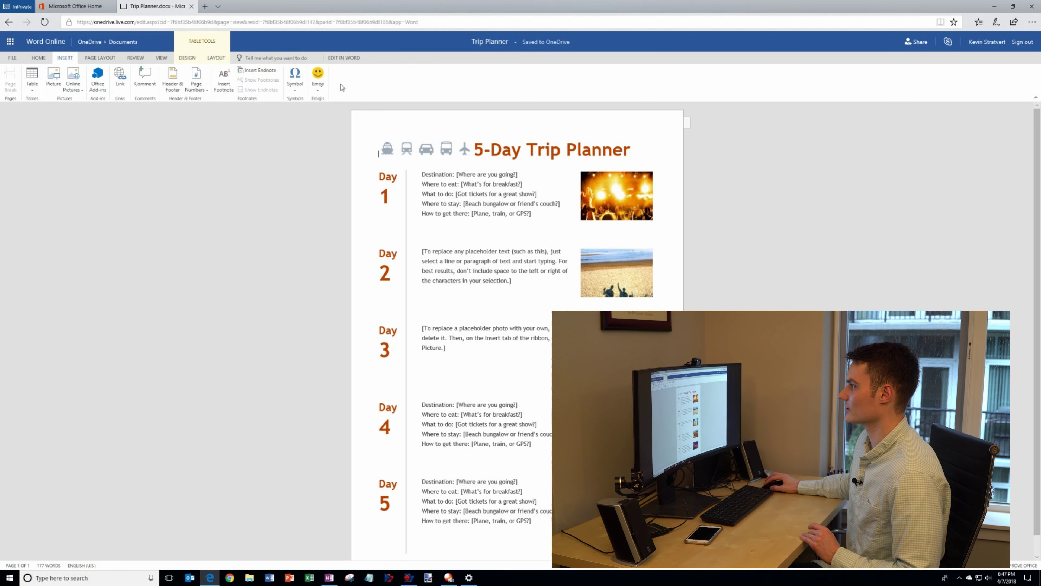
left_click(316, 80)
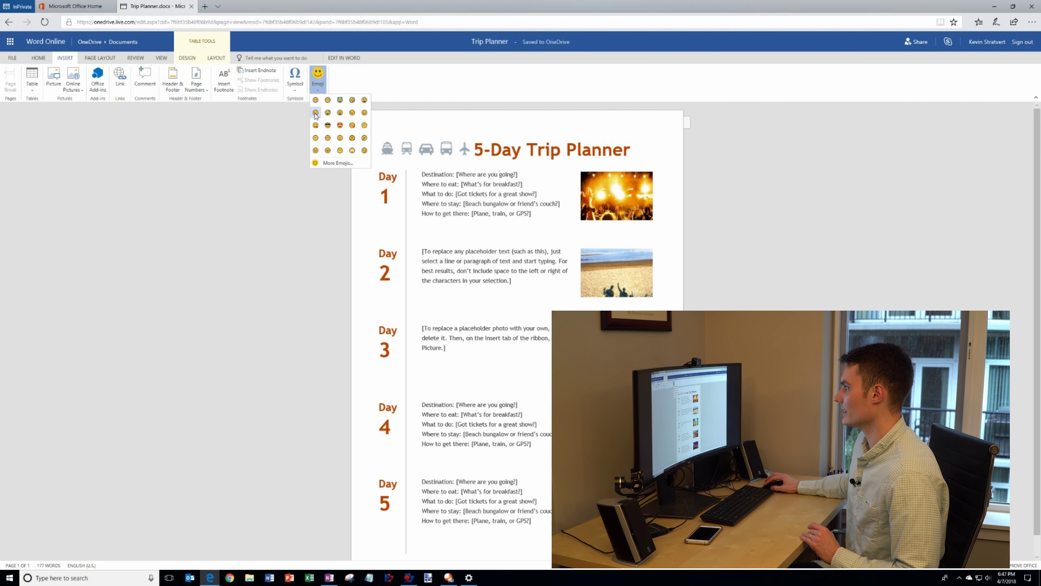
left_click(316, 104)
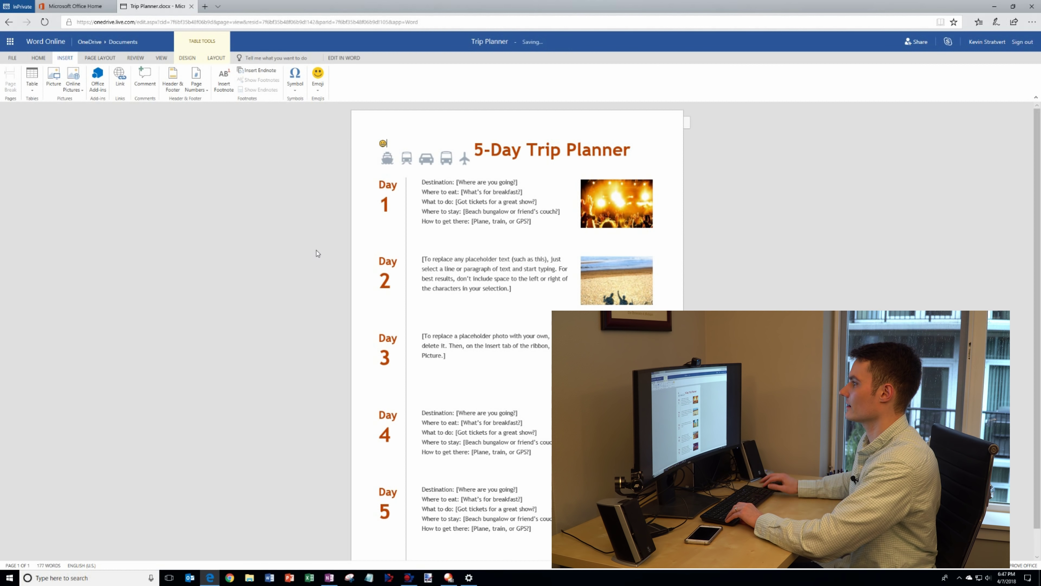
left_click(38, 58)
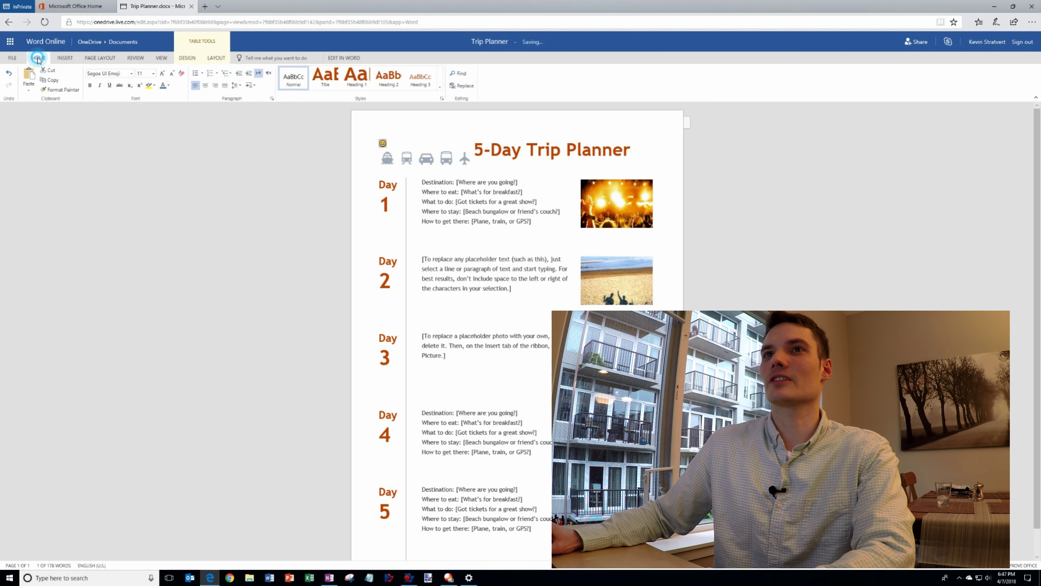
left_click(153, 73)
left_click(144, 216)
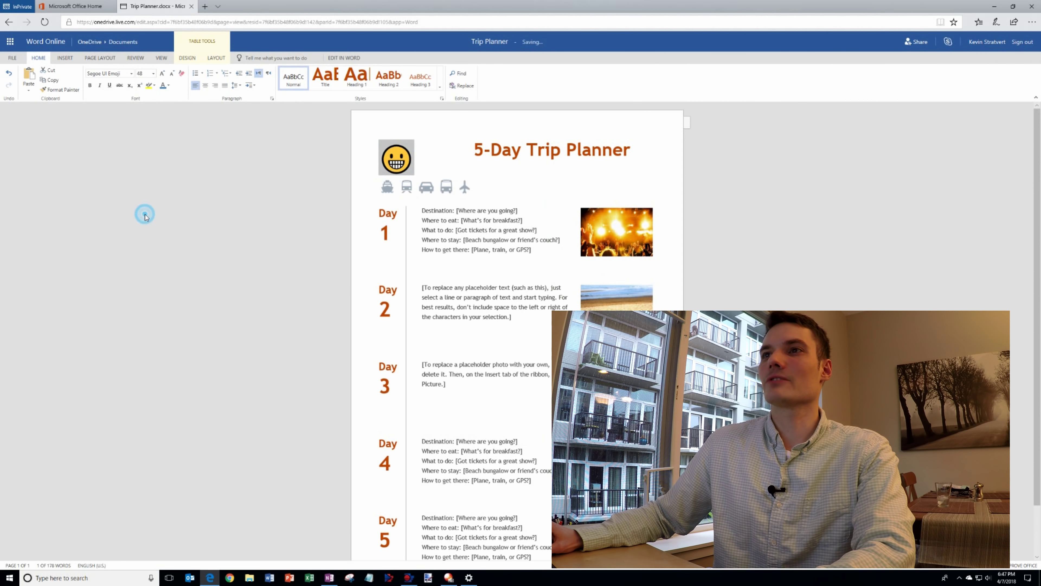
left_click(461, 165)
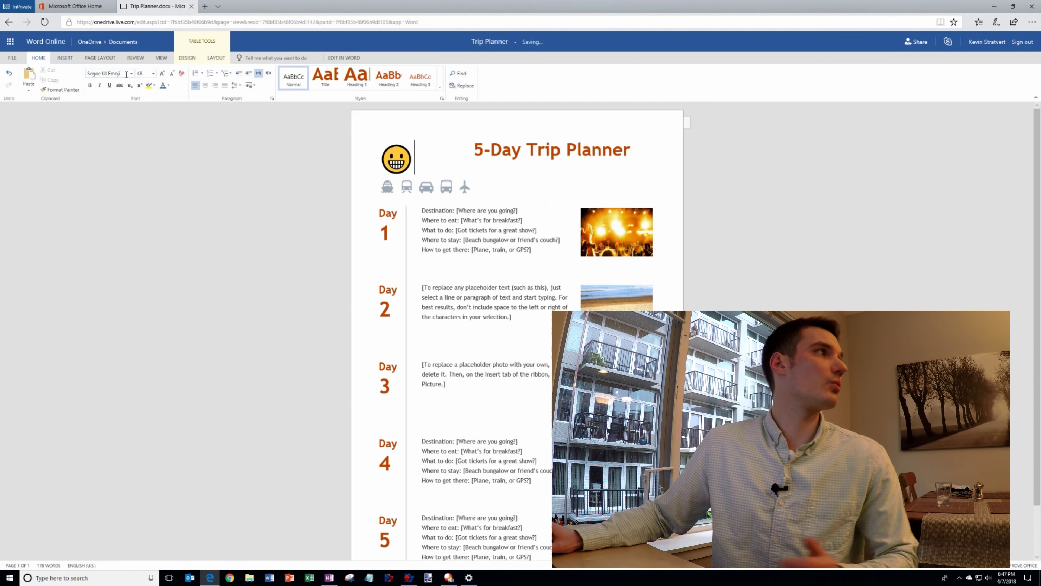
Review the table design and layout options, select the concert photo, then return to Office home
left_click(187, 58)
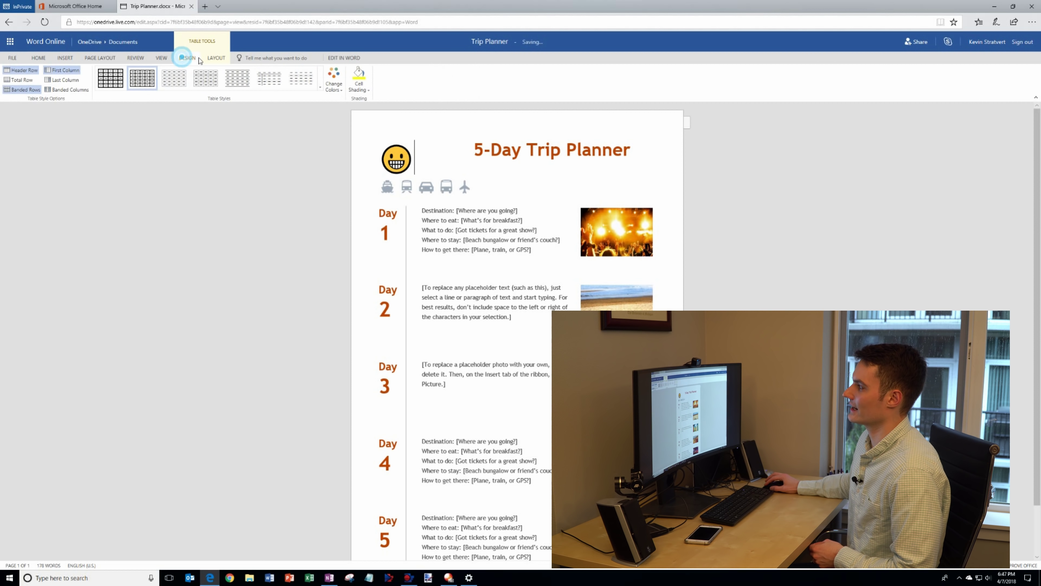
left_click(214, 59)
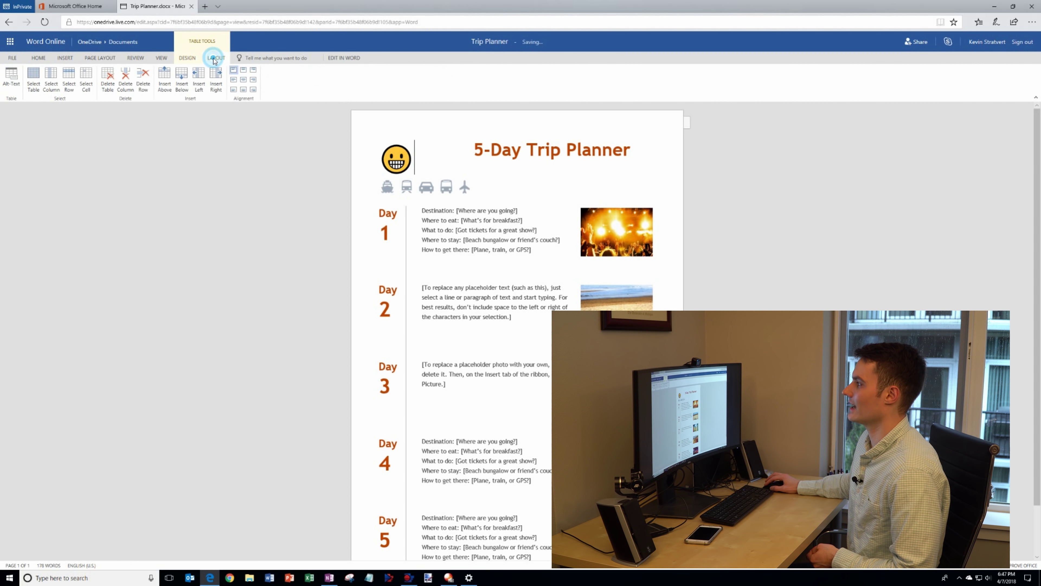
left_click(38, 58)
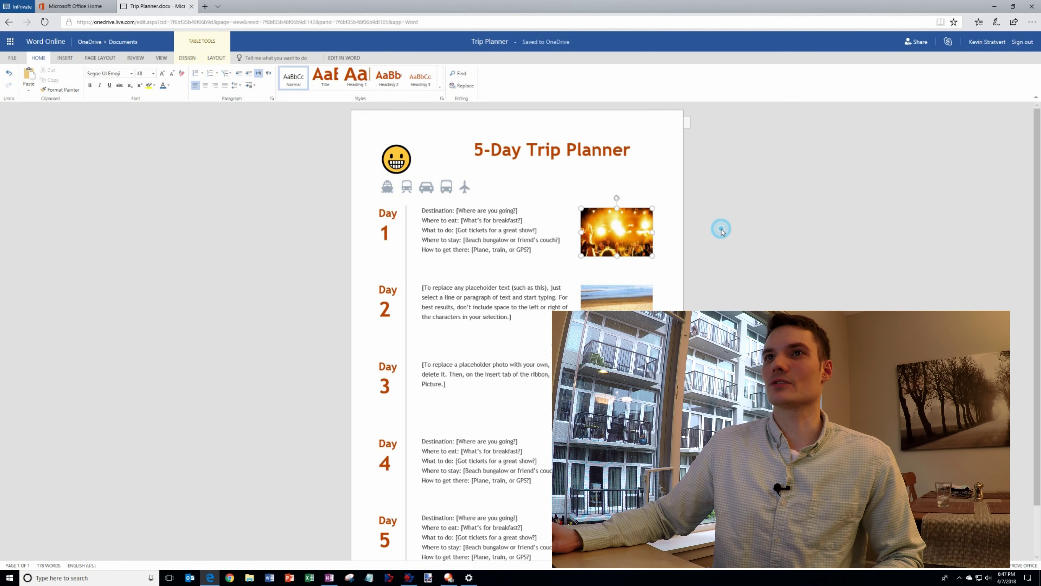
left_click(617, 232)
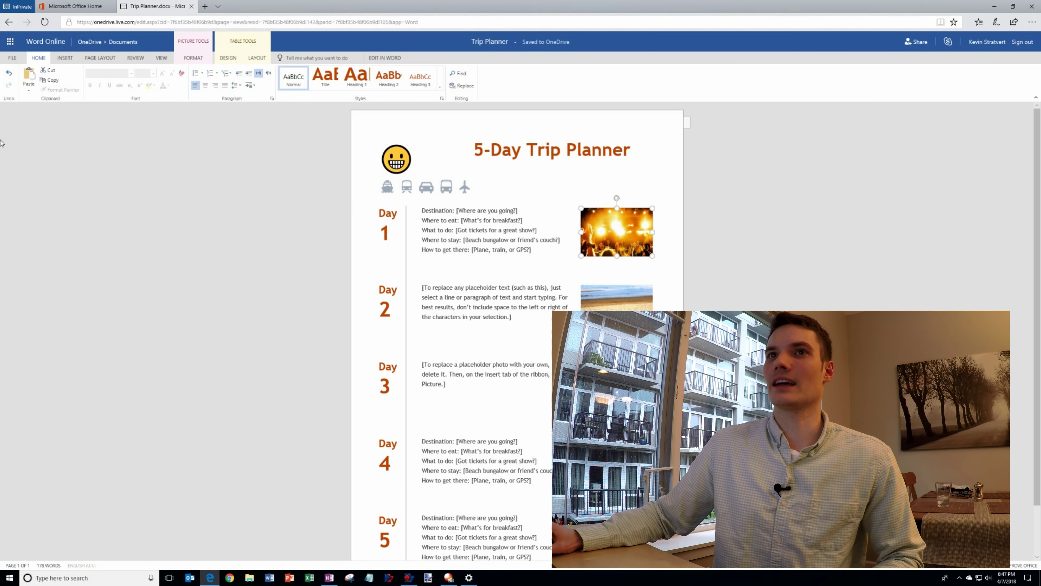
left_click(80, 7)
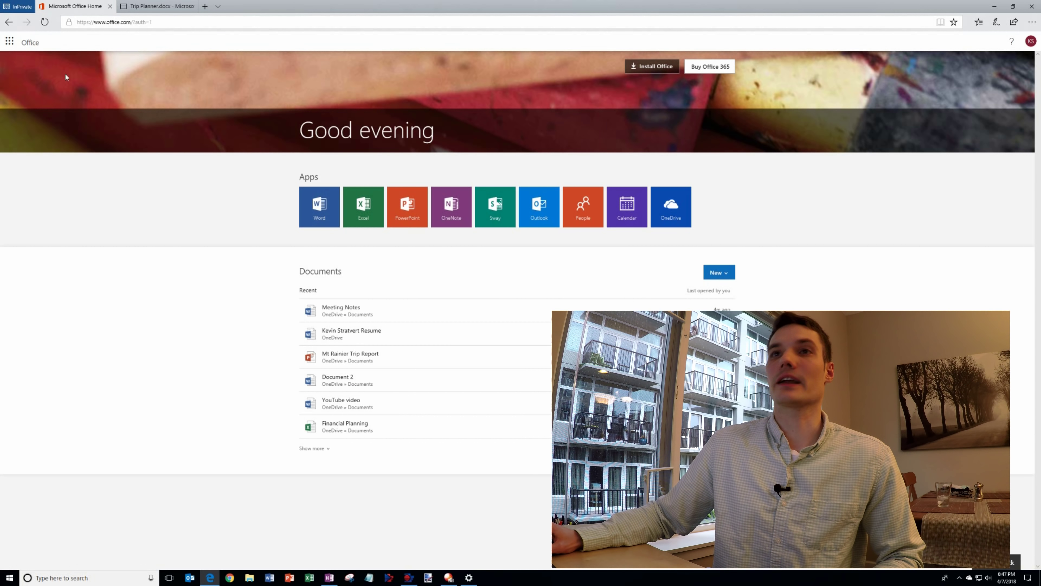
Refresh Office home, then open Trip Planner.docx from OneDrive's Documents folder
left_click(45, 22)
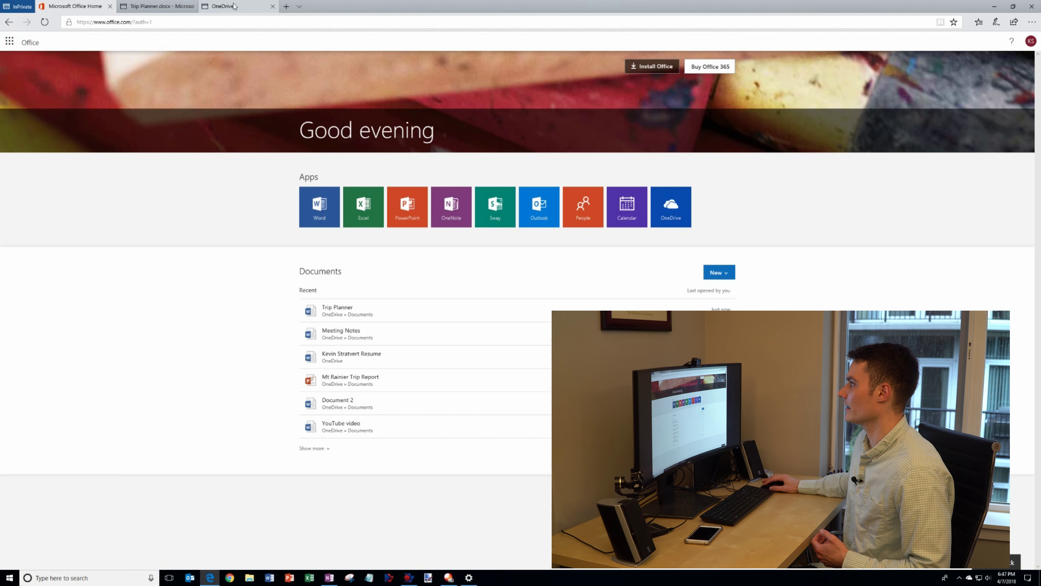
left_click(234, 6)
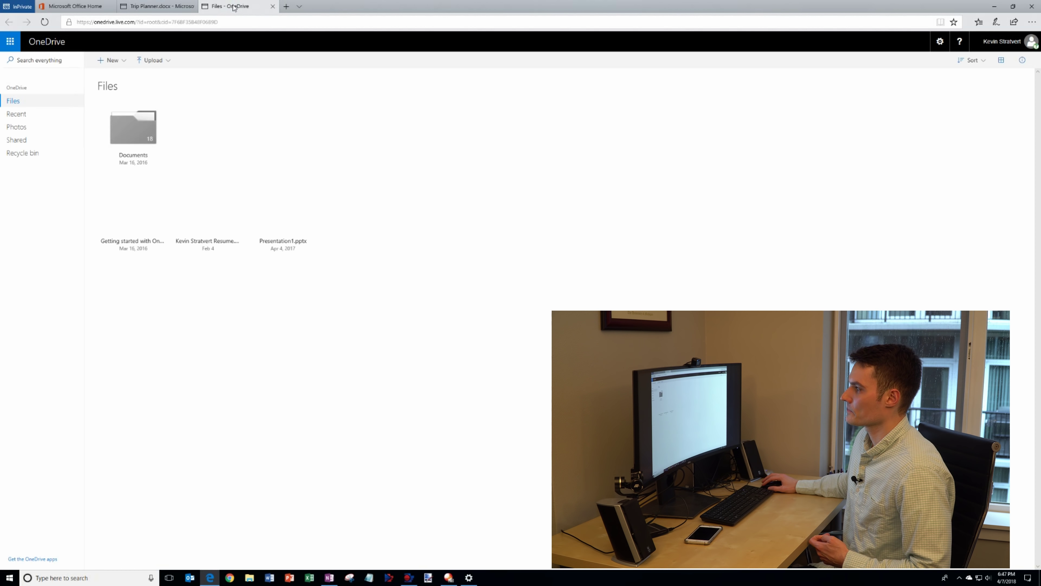
left_click(139, 138)
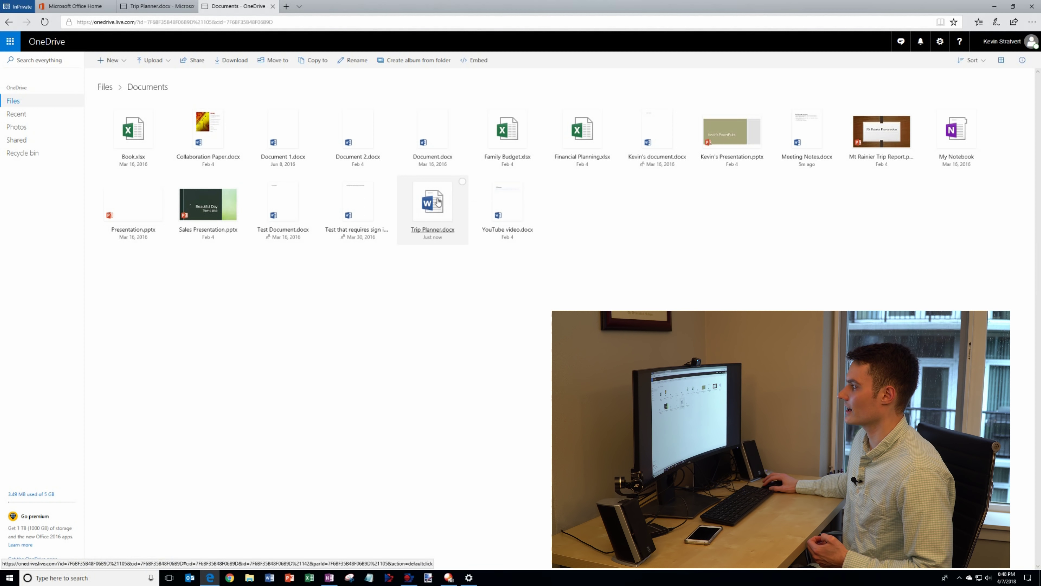
left_click(424, 205)
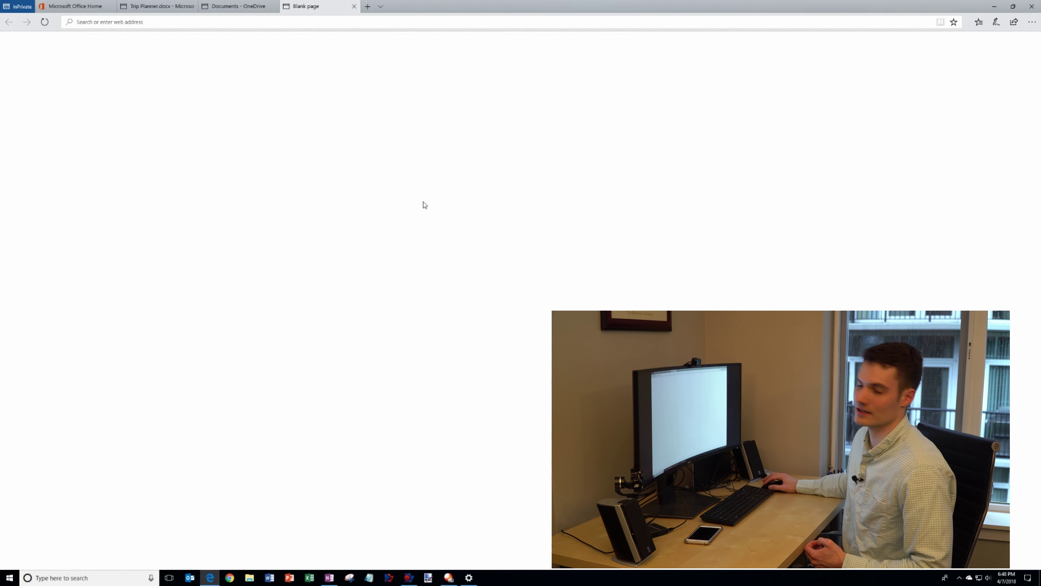